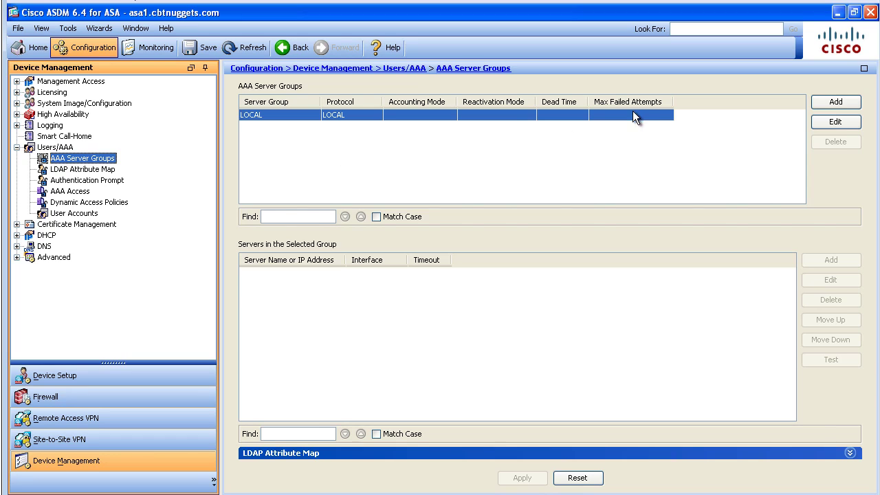
# Create the AAA server group RAD-GROUP with the RADIUS protocol and select it.
pyautogui.click(849, 103)
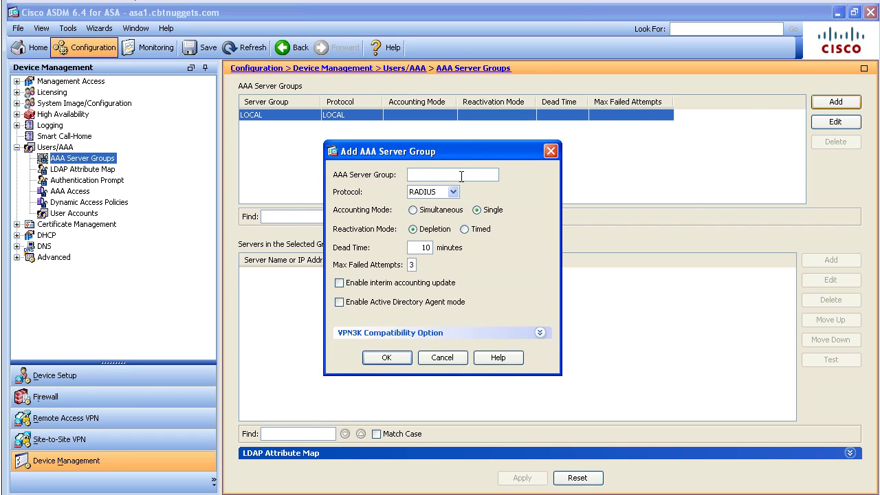
pyautogui.write('RAD-GROUP')
pyautogui.click(453, 191)
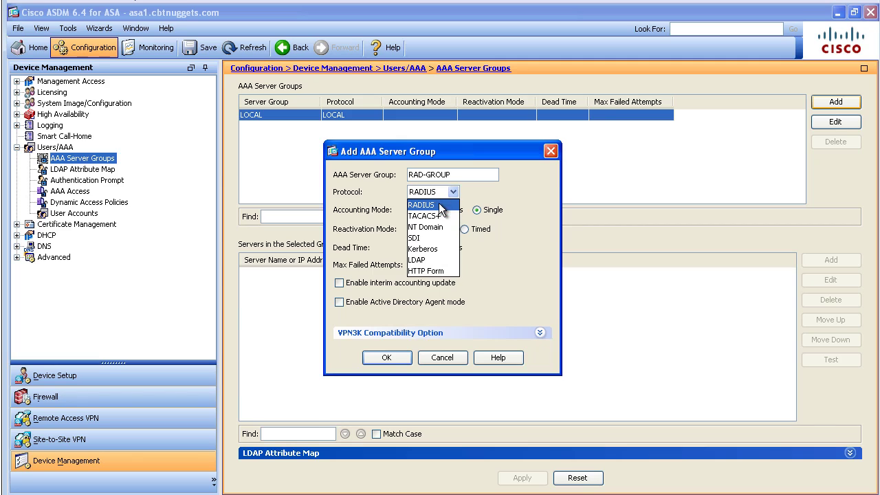
pyautogui.click(439, 204)
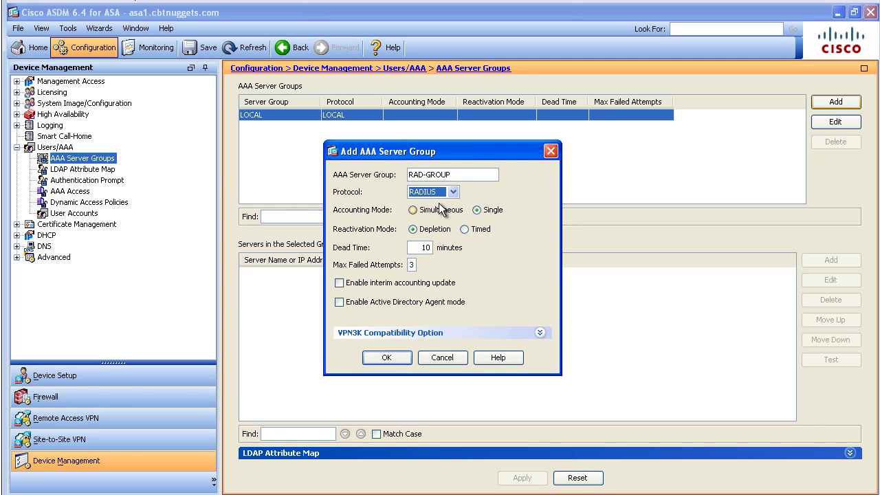
pyautogui.click(385, 358)
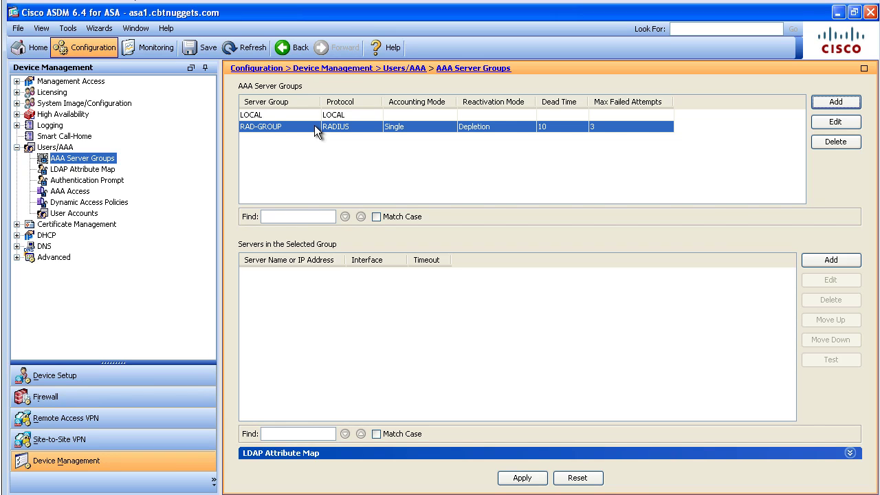
pyautogui.click(279, 130)
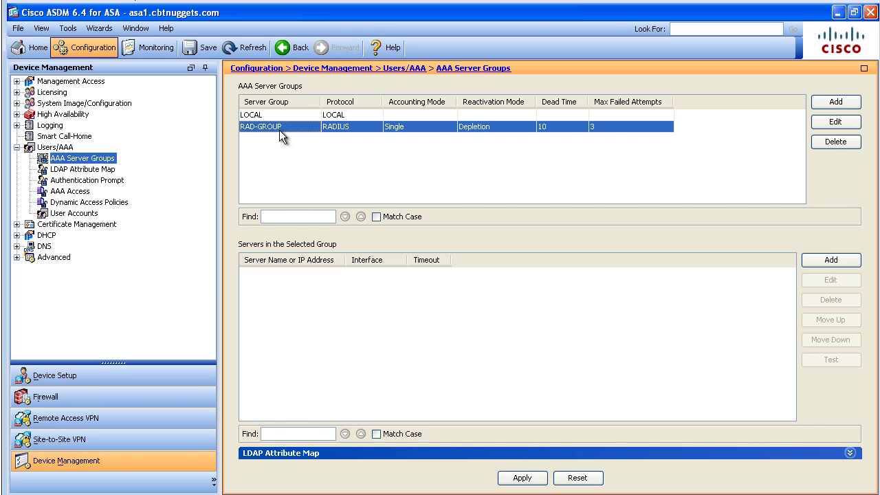
# Add server 192.168.1.173 on the outside interface with its shared secret, then apply and send to the ASA.
pyautogui.click(832, 261)
pyautogui.click(449, 155)
pyautogui.click(432, 180)
pyautogui.click(440, 172)
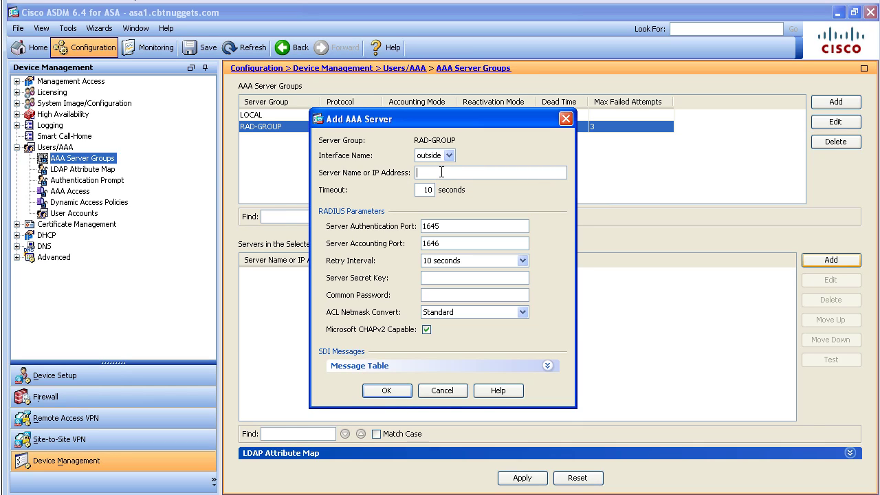
pyautogui.write('192.168.1.173')
pyautogui.click(430, 278)
pyautogui.write('cisco123')
pyautogui.press('Tab')
pyautogui.write('cisco123')
pyautogui.click(397, 392)
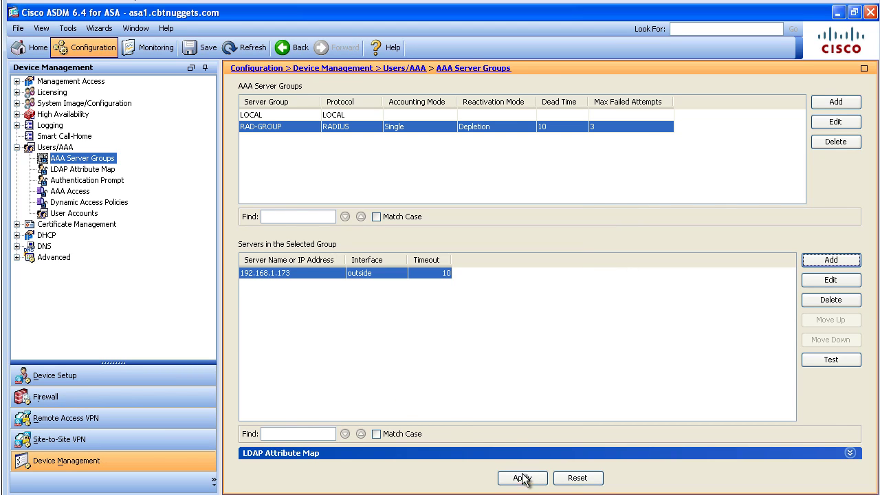
pyautogui.click(522, 478)
pyautogui.click(375, 393)
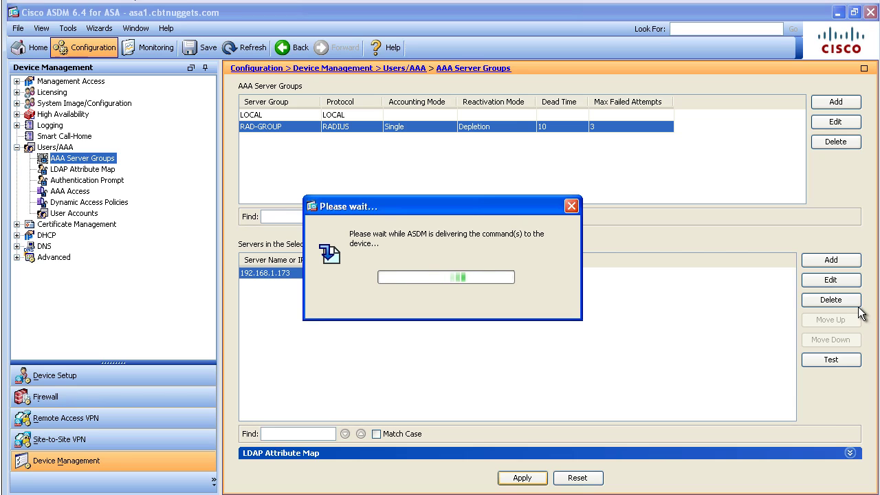
# Run an authentication test on 192.168.1.173 with the test user's username and password.
pyautogui.click(835, 361)
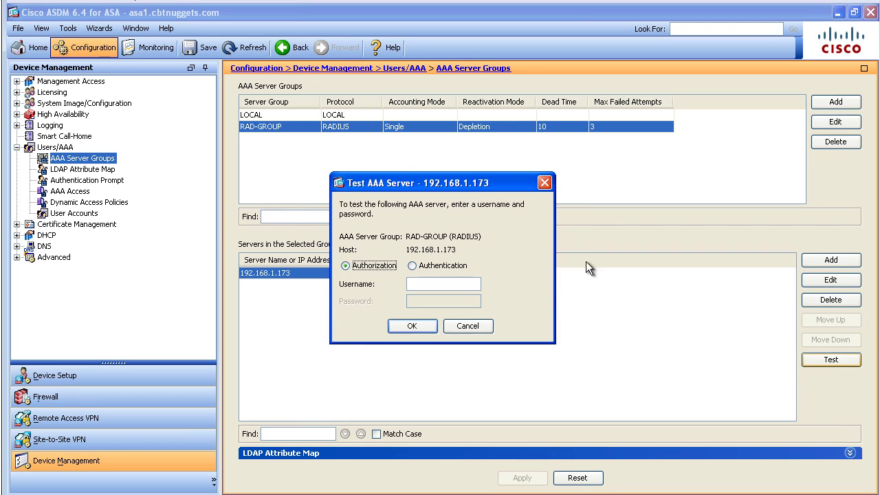
pyautogui.click(412, 265)
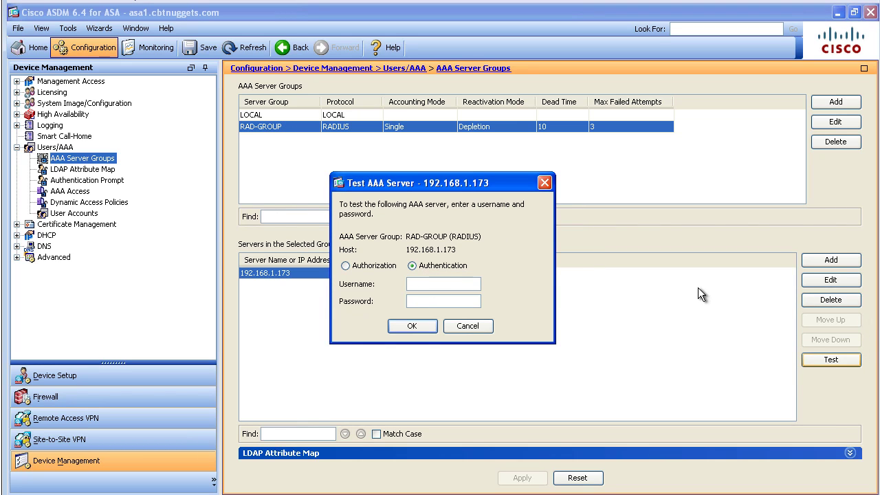
pyautogui.write('aaa-user')
pyautogui.press('Tab')
pyautogui.write('cisco')
pyautogui.press('Return')
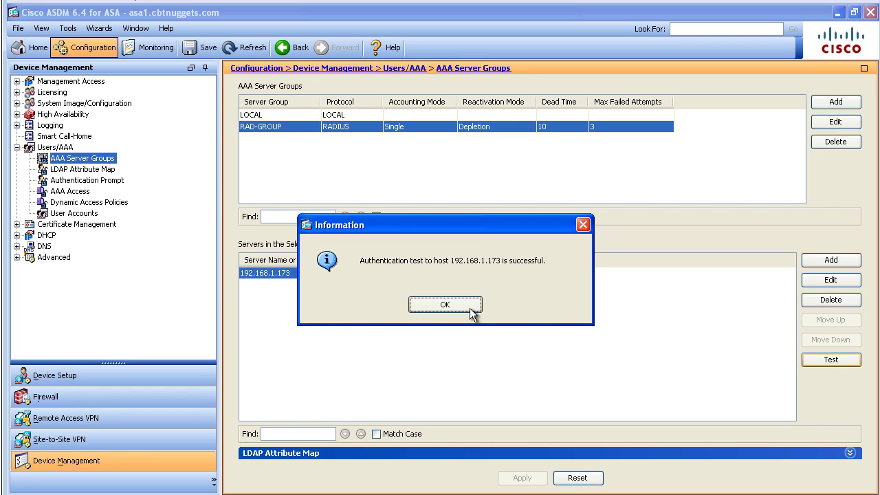
# Dismiss the successful test result, review User Accounts, then go to Remote Access VPN.
pyautogui.click(446, 305)
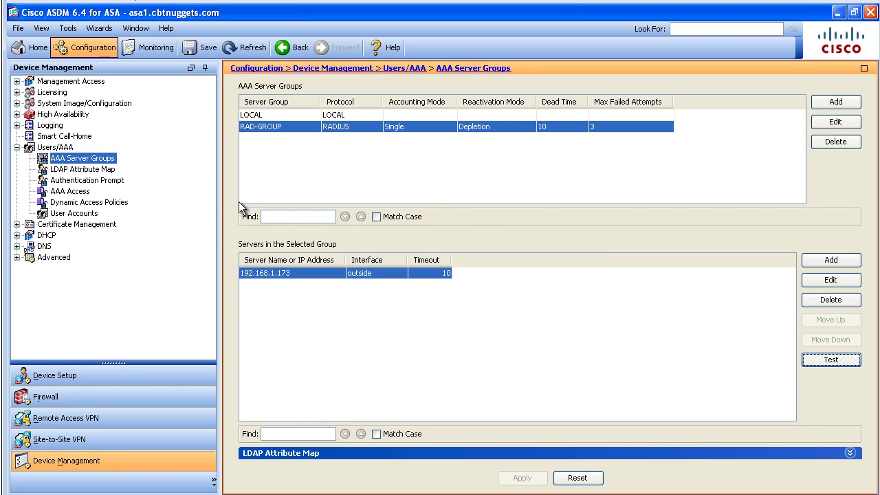
pyautogui.click(101, 213)
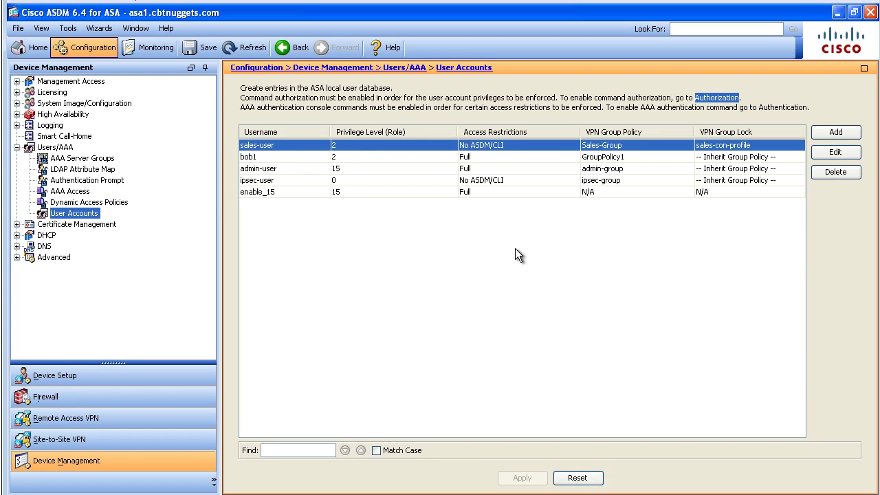
pyautogui.click(69, 419)
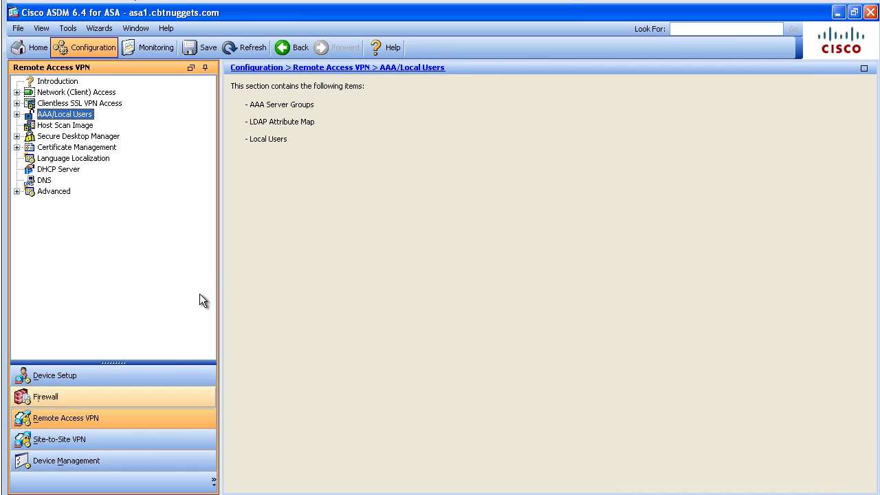
# Set the AnyConnect profile admin-con-profile's AAA server group to RAD-GROUP and apply it to the ASA.
pyautogui.click(16, 92)
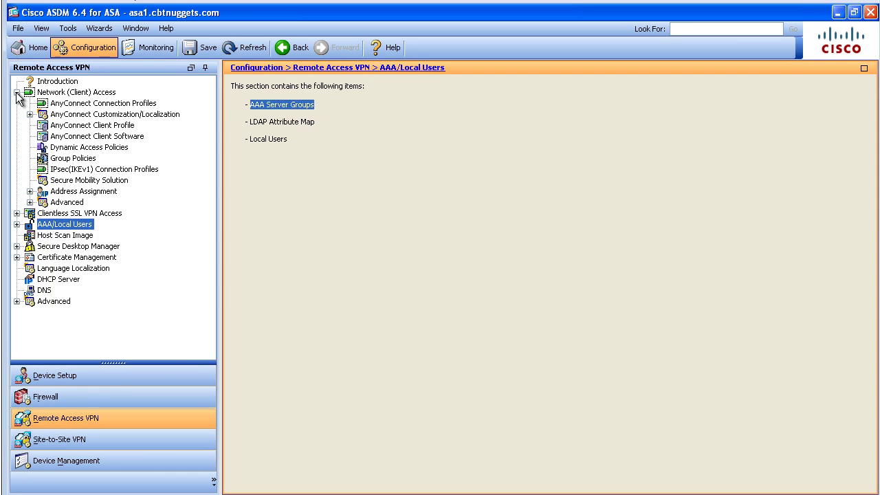
pyautogui.click(94, 106)
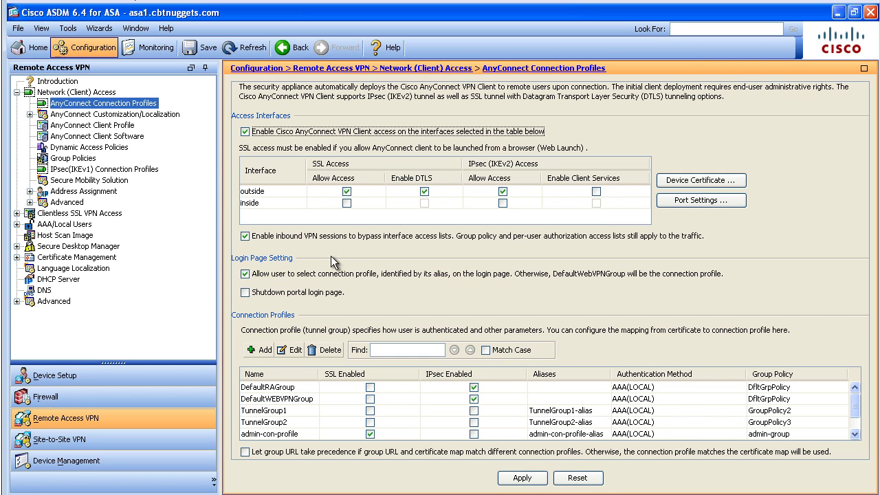
pyautogui.click(285, 434)
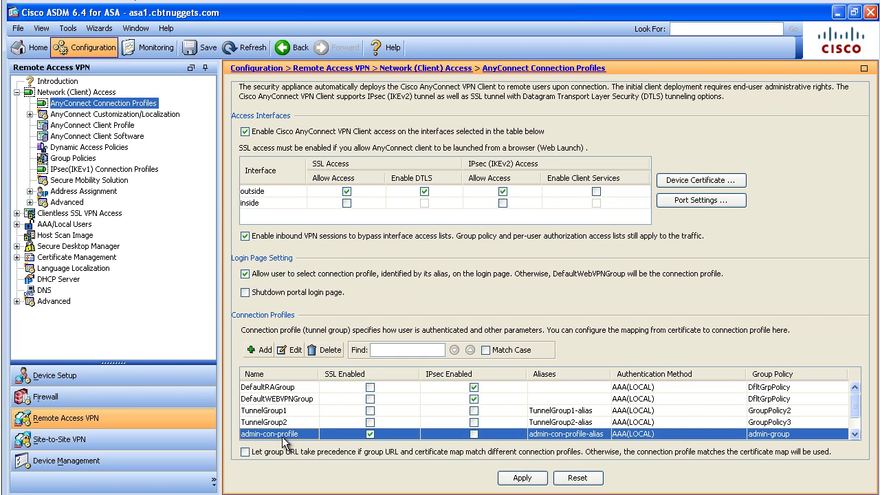
pyautogui.doubleClick(285, 435)
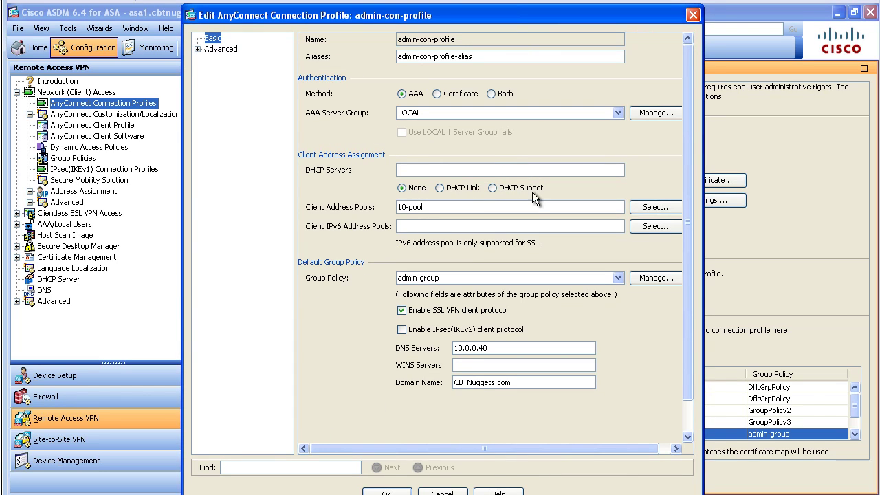
pyautogui.click(419, 115)
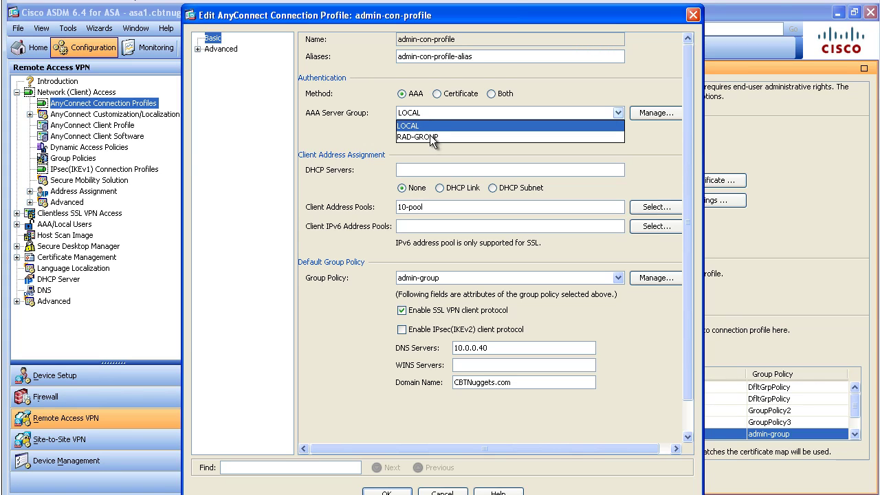
pyautogui.click(430, 137)
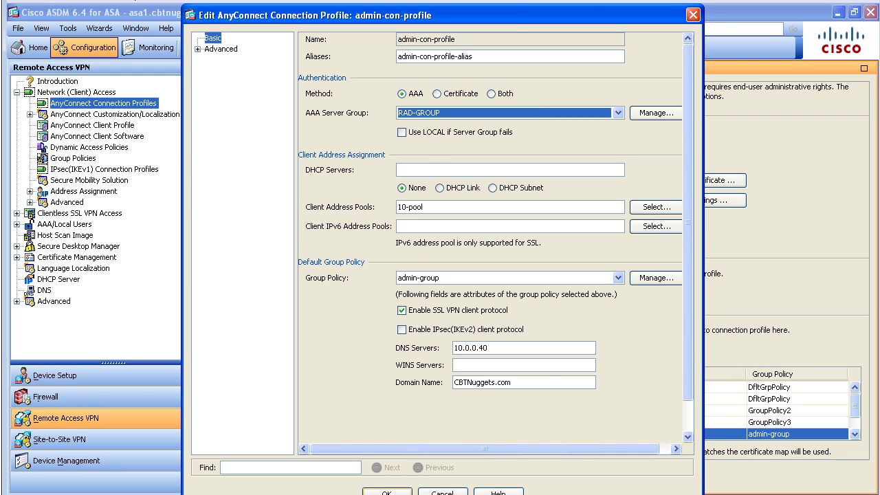
pyautogui.click(386, 492)
pyautogui.click(514, 477)
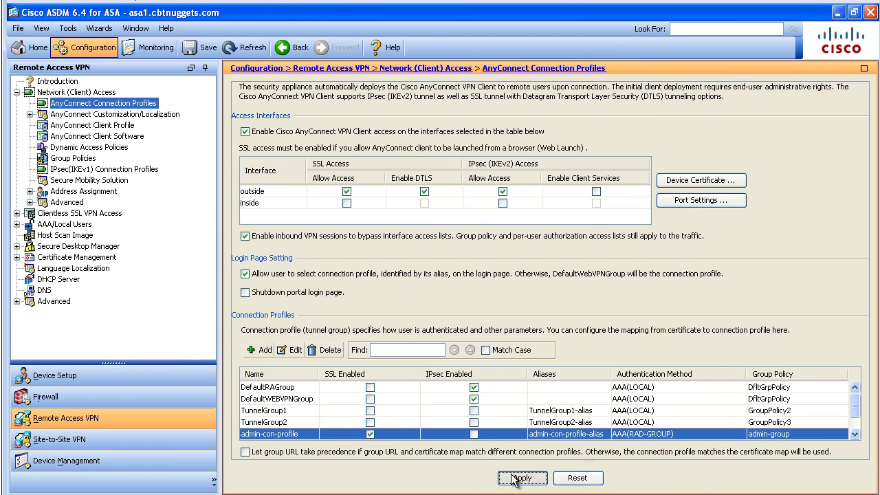
pyautogui.click(365, 396)
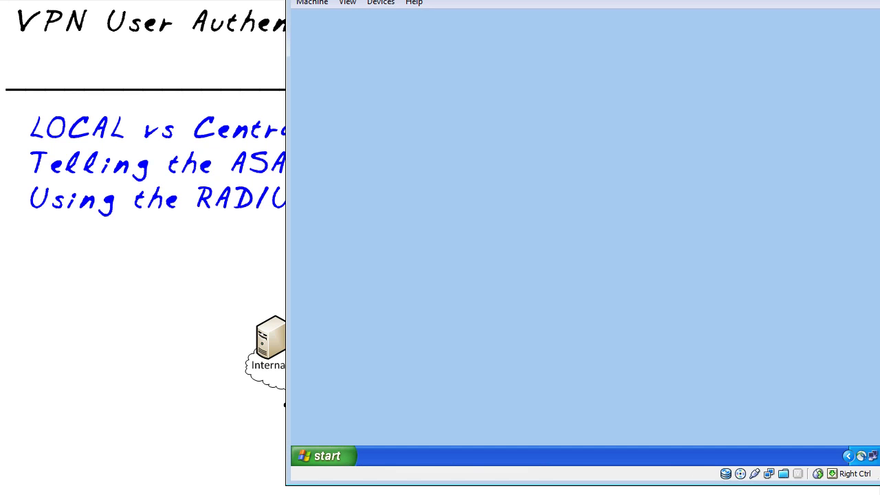
# Connect AnyConnect to asa1.cbtnuggets.com via group admin-con-profile-alias with the RADIUS user's credentials.
pyautogui.click(862, 457)
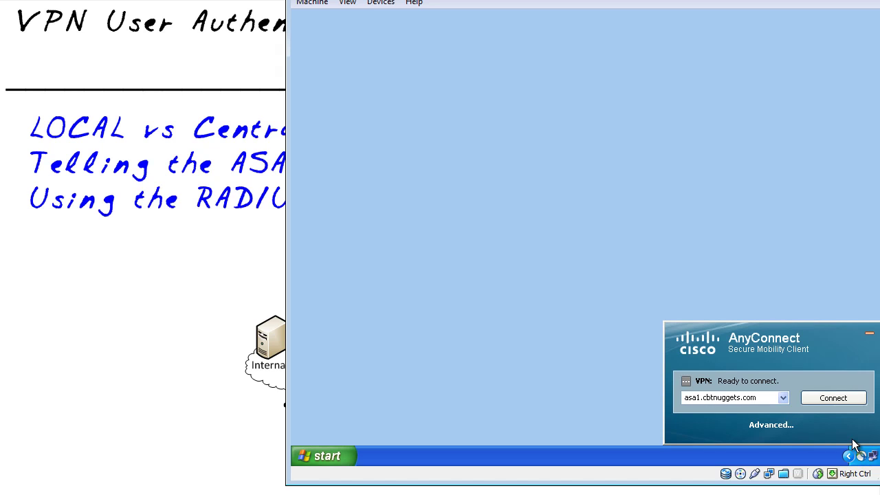
pyautogui.click(823, 399)
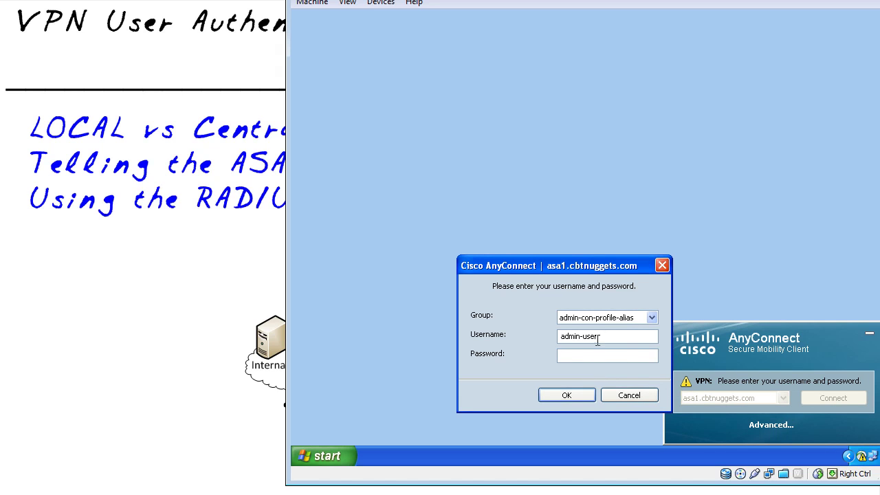
pyautogui.click(653, 319)
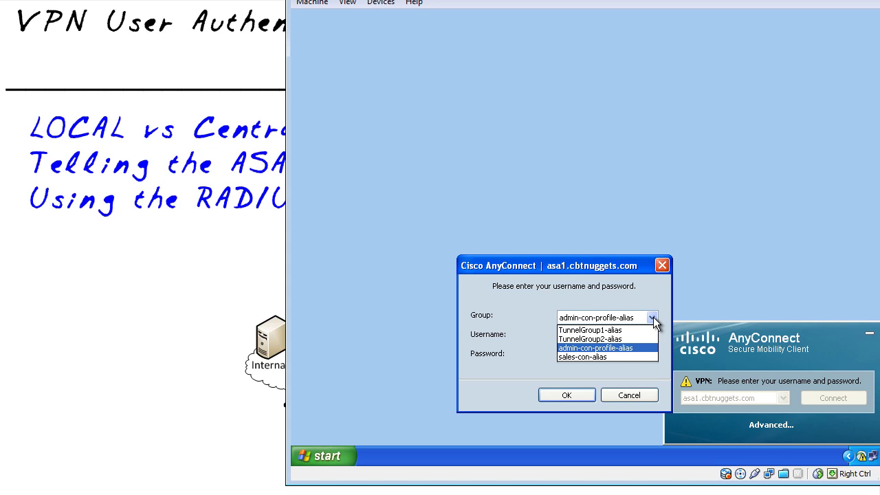
pyautogui.click(615, 347)
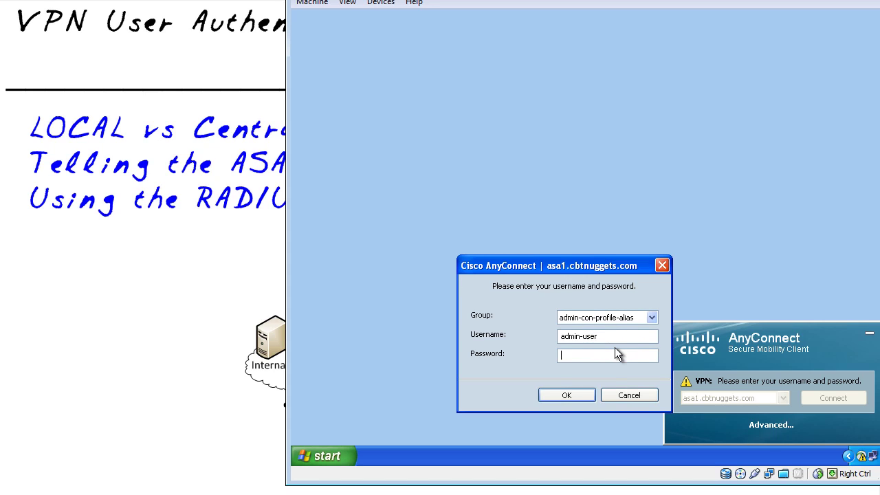
pyautogui.moveTo(611, 334); pyautogui.dragTo(513, 330)
pyautogui.write('aaa-usercisco')
pyautogui.press('Return')
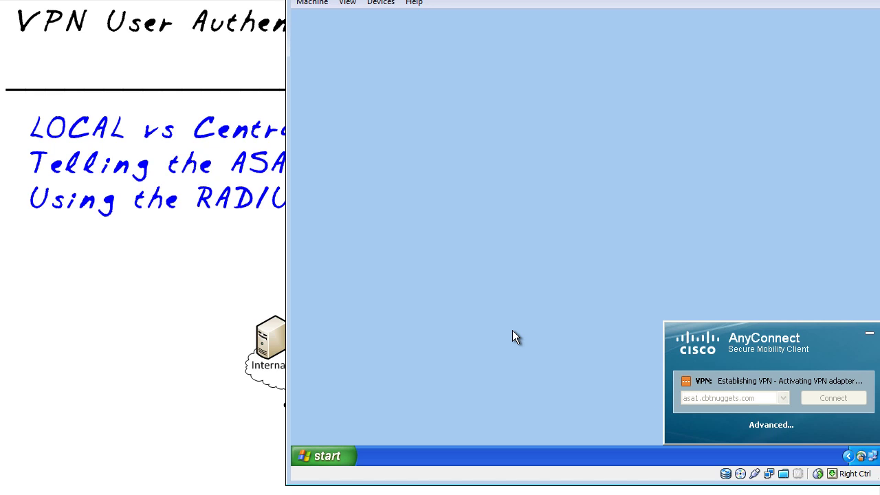
pyautogui.click(861, 456)
# Review the VPN Statistics and the Route Details for the secured 10.0.0.0 route.
pyautogui.click(771, 424)
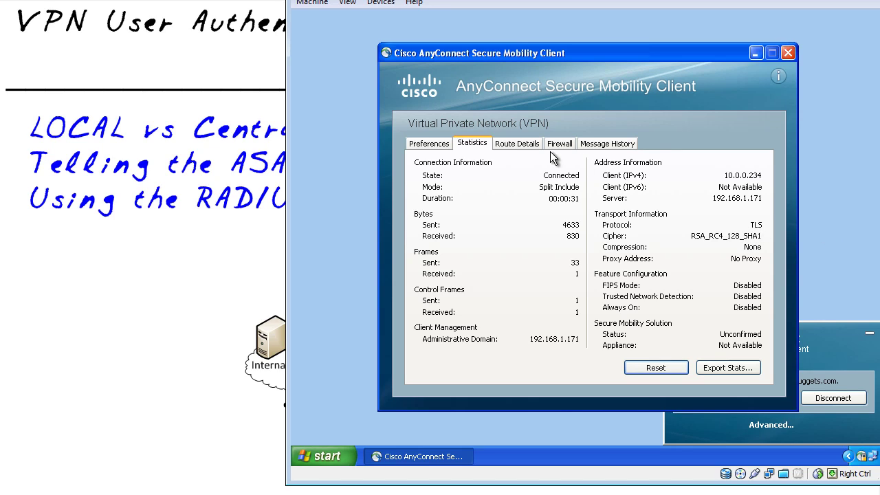
pyautogui.click(528, 150)
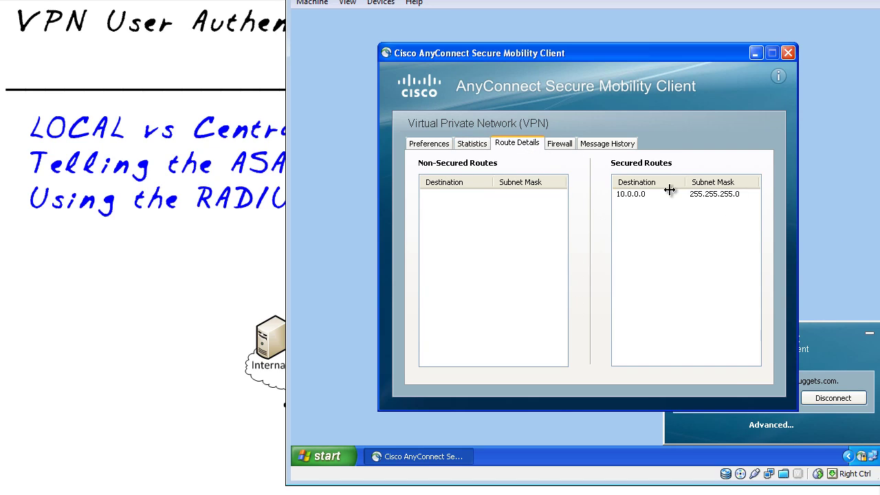
pyautogui.click(481, 145)
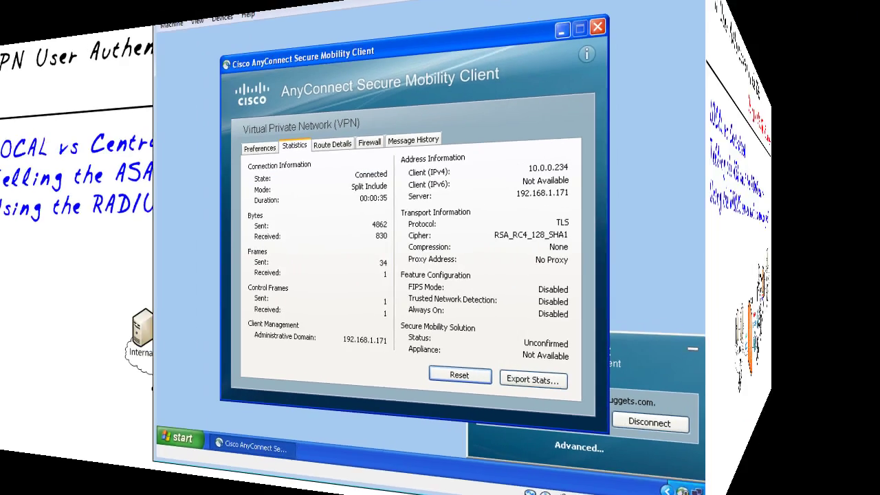